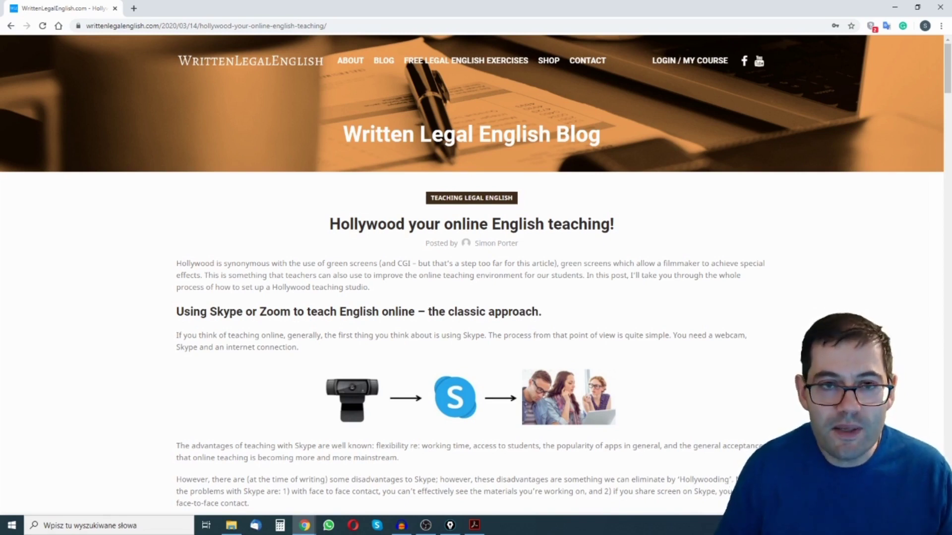
Step: Switch to Unit 1a.pdf in Acrobat and drag-select Cory's quote on page 7
key(alt+Tab)
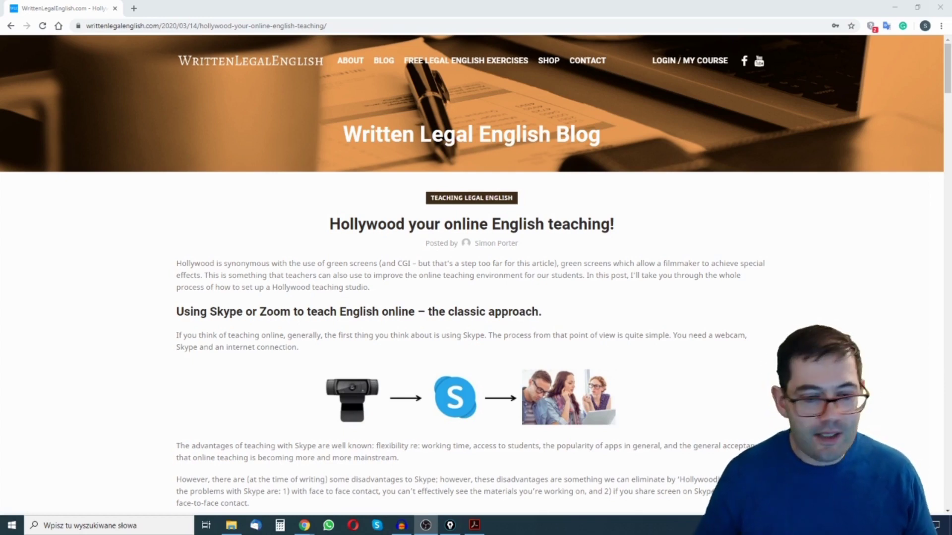
click(479, 527)
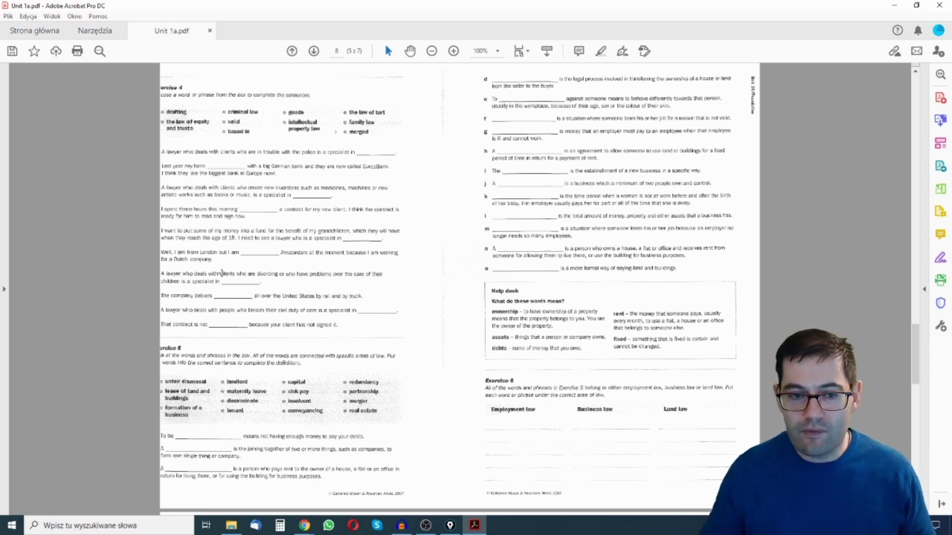
scroll(400, 286, up, 1)
scroll(399, 286, up, 15)
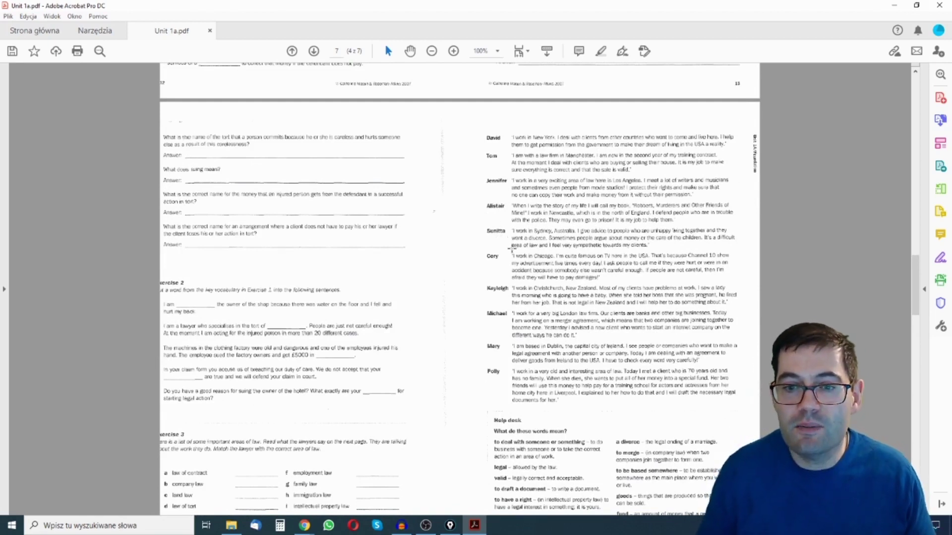
drag(513, 255, 737, 291)
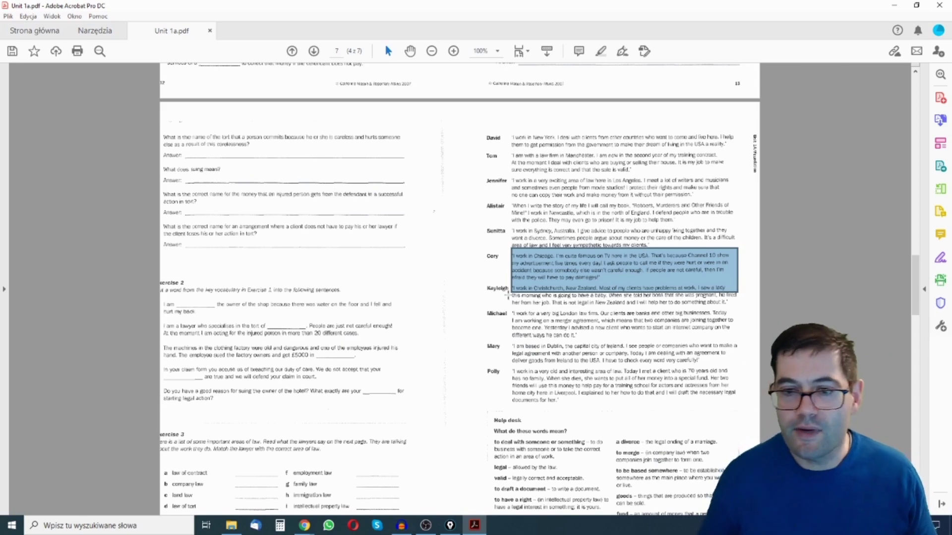
scroll(445, 287, down, 6)
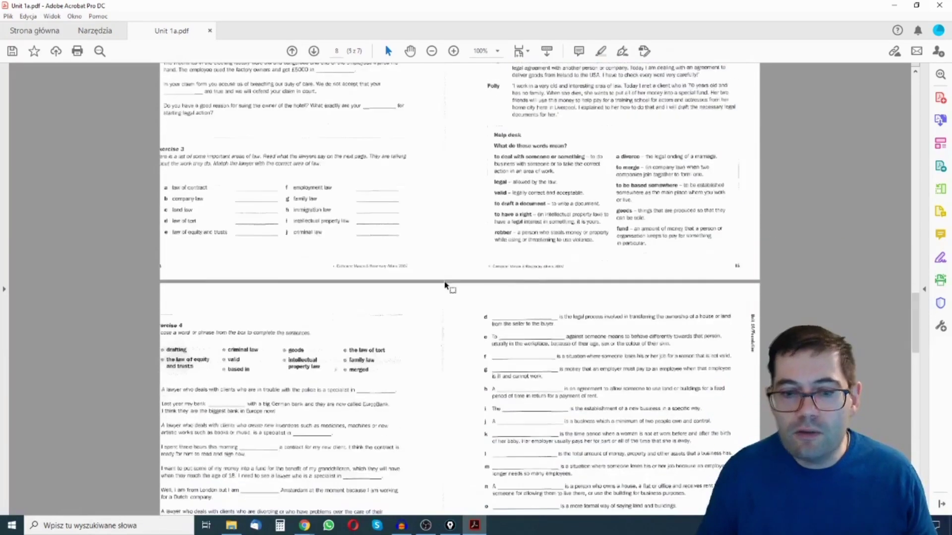
Step: Scroll down to page 8 showing Exercises 4, 5 and 6
scroll(446, 286, down, 5)
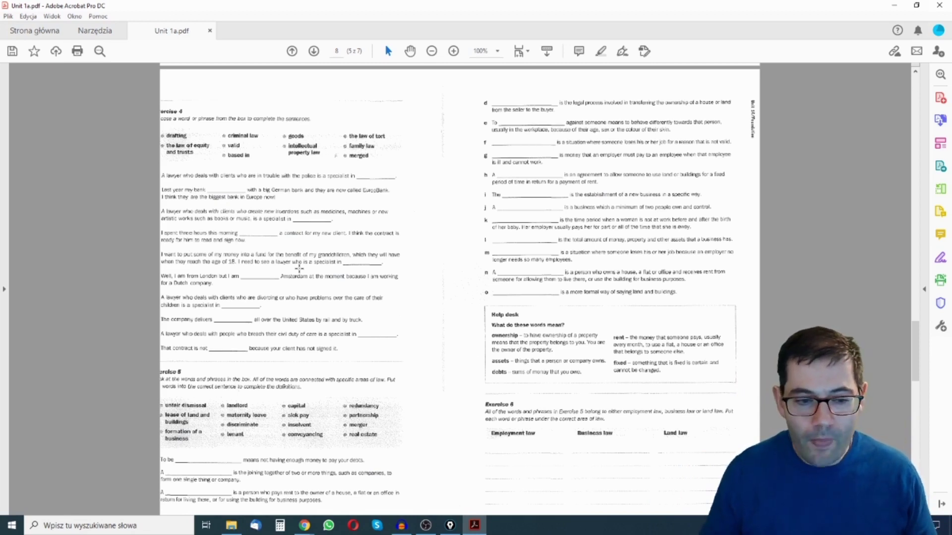
scroll(353, 269, down, 1)
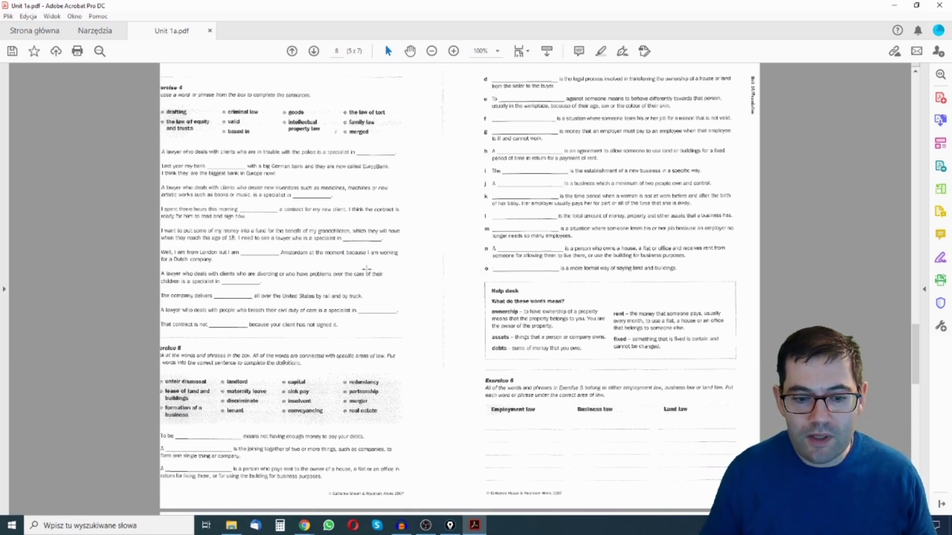
click(941, 236)
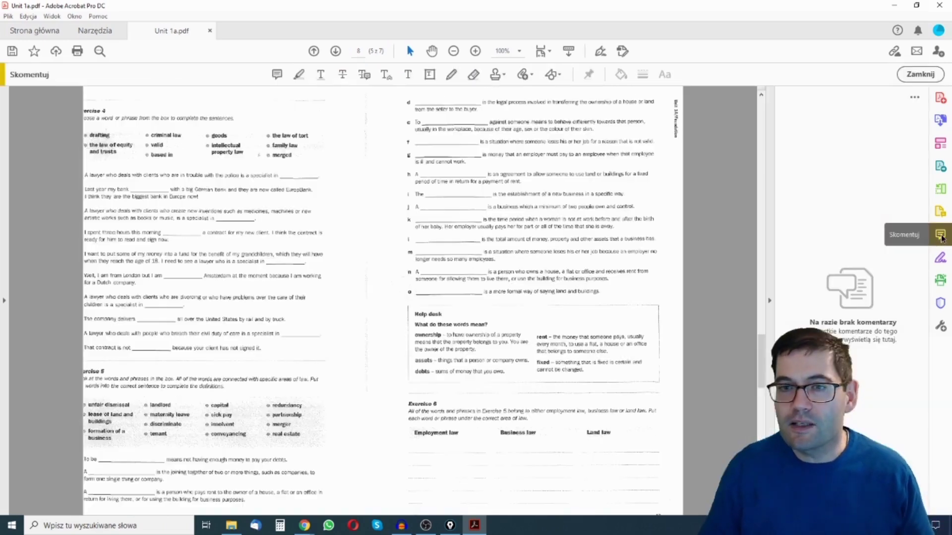
Step: Collapse the comments list so page 8 shows at full width
click(771, 301)
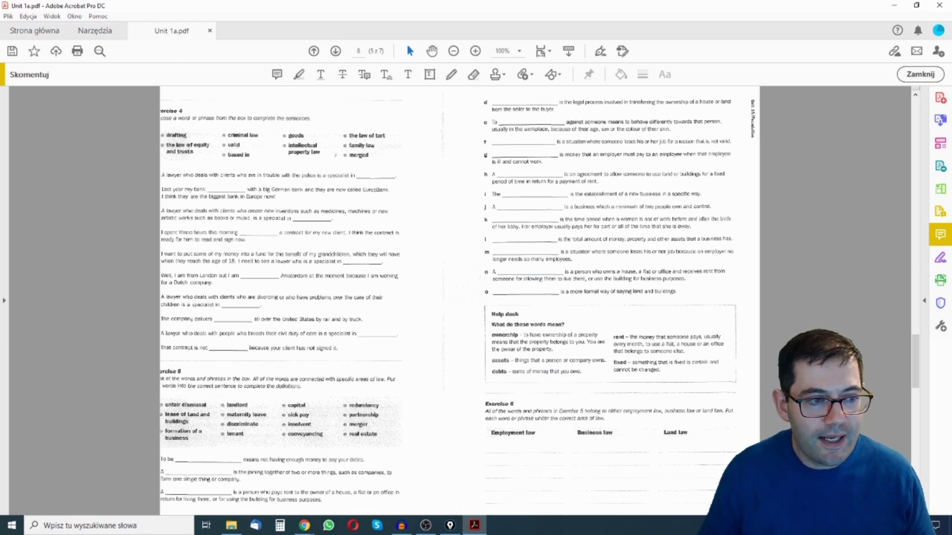
mouse_move(412, 62)
mouse_down()
mouse_move(403, 89)
mouse_move(423, 89)
mouse_move(426, 67)
mouse_move(411, 63)
mouse_up()
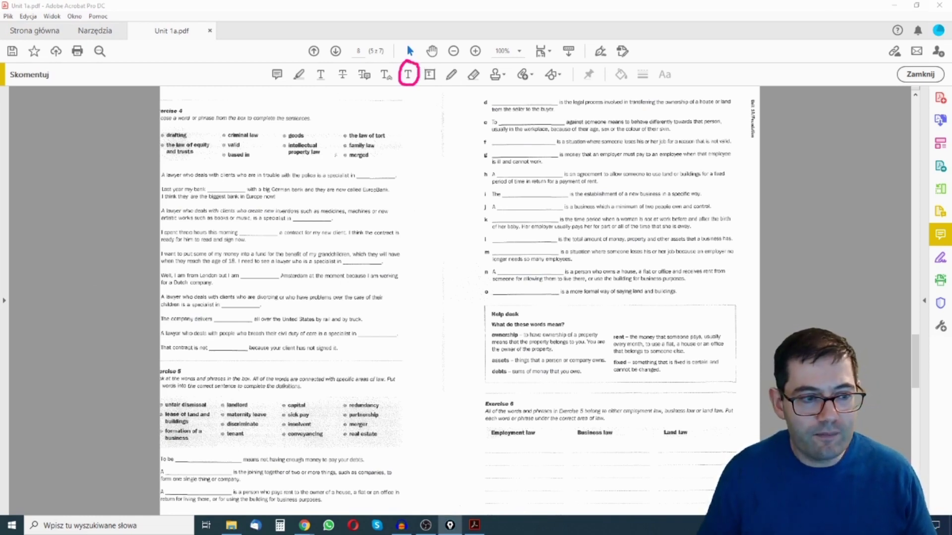
key(e)
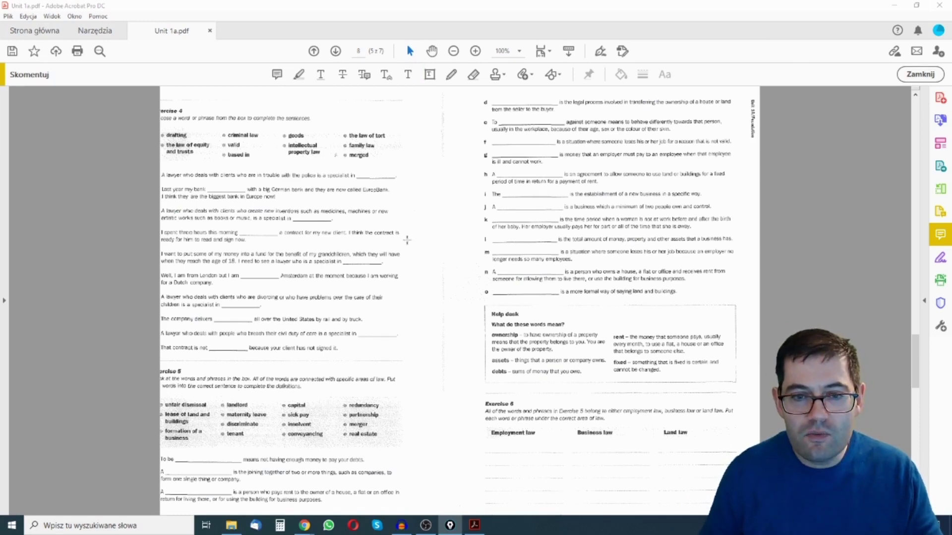
click(406, 240)
Step: Zoom in to 300% on the Exercise 4 gap-fill sentences
click(407, 241)
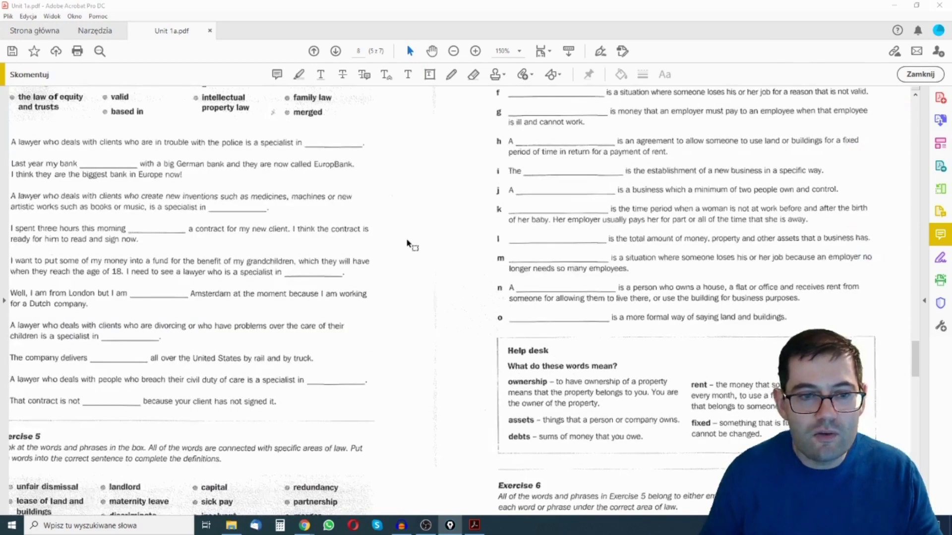
click(406, 242)
click(407, 241)
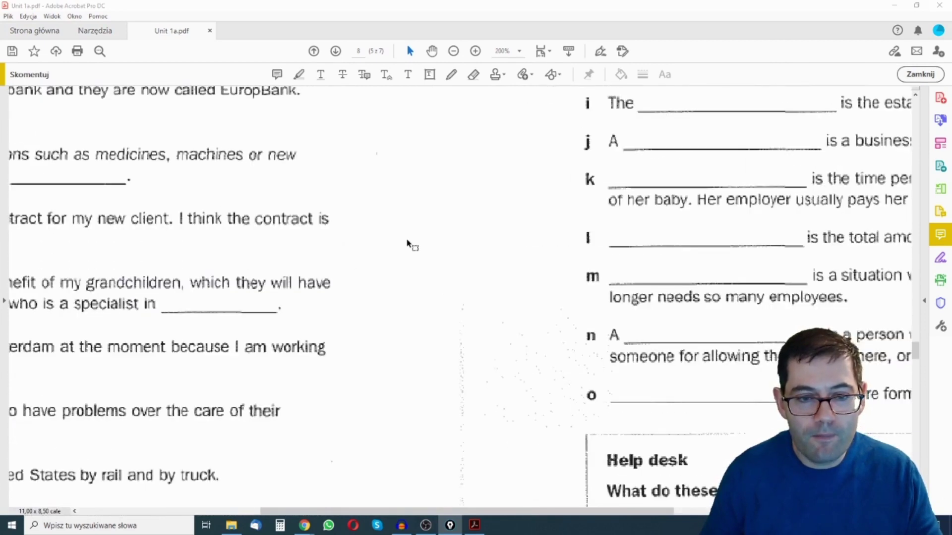
drag(443, 513, 246, 514)
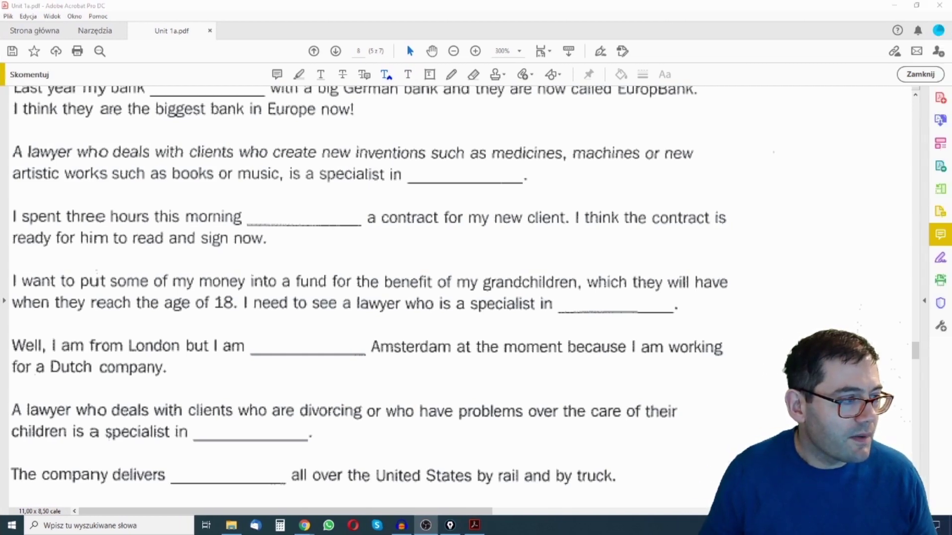
Step: Add the text 'answer' in the blank after 'morning' with the Add Text tool
click(407, 76)
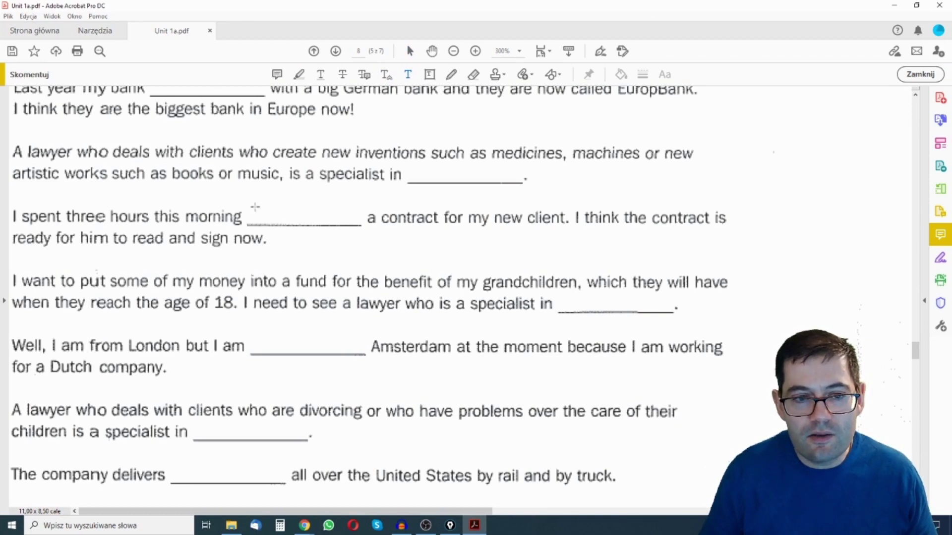
click(408, 75)
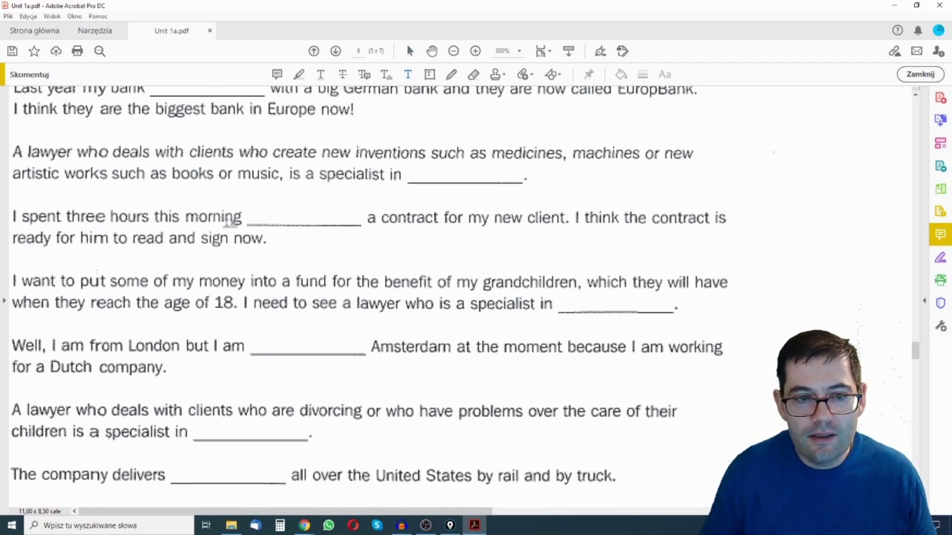
click(251, 213)
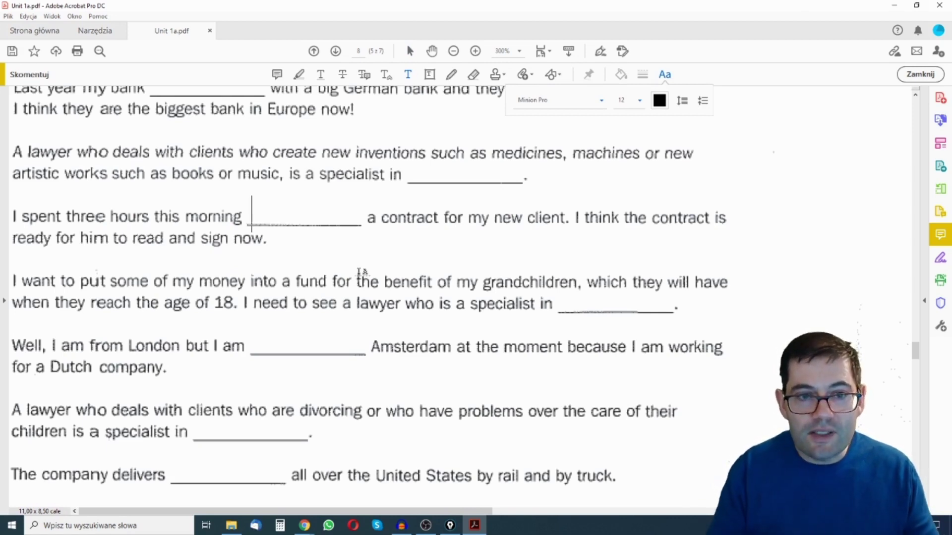
text(answ)
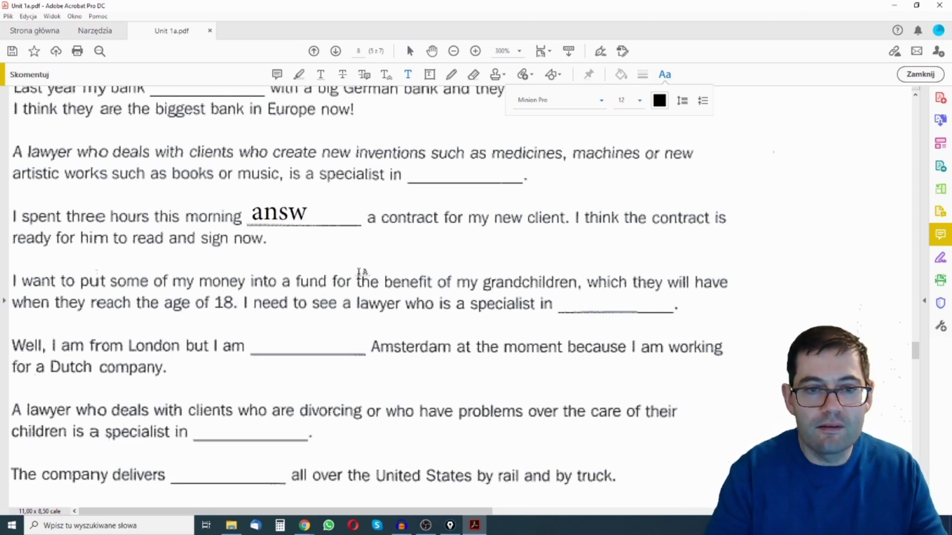
text(er)
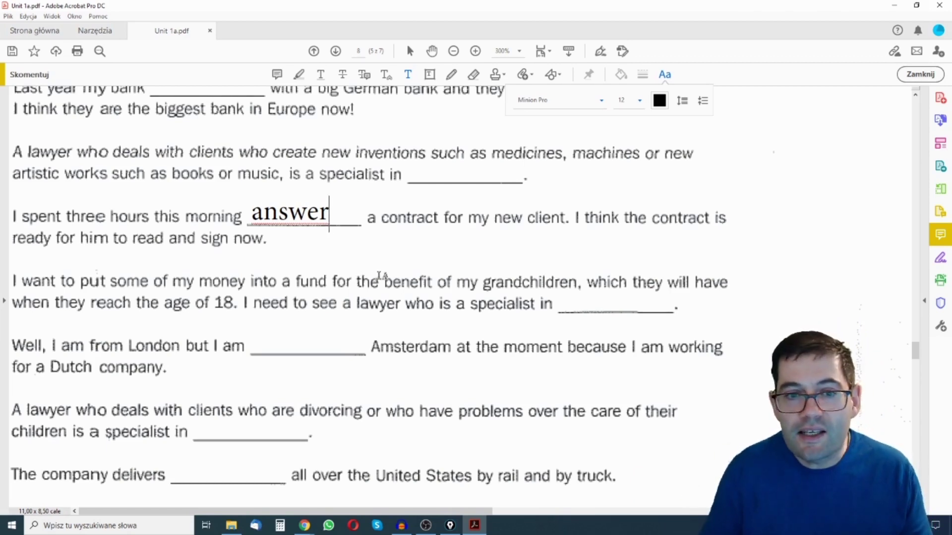
scroll(381, 275, down, 3)
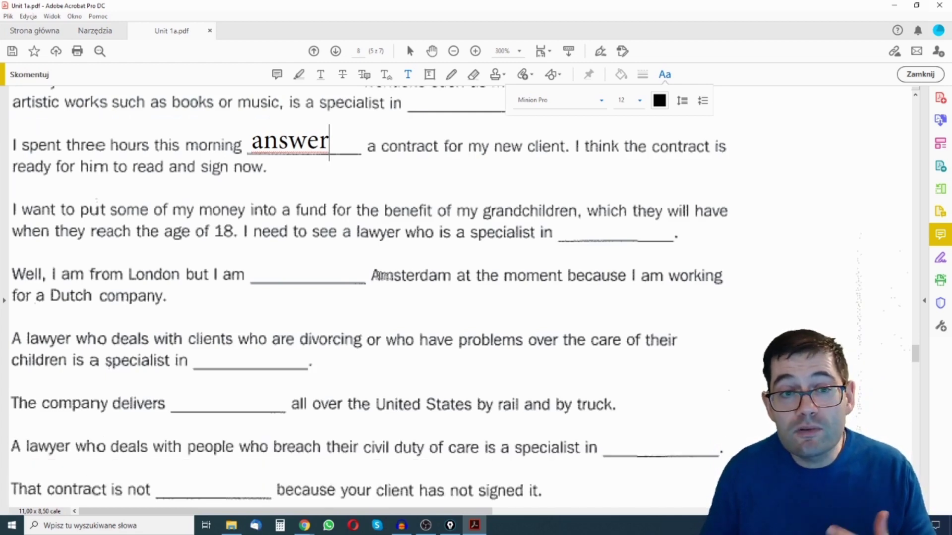
Step: Scroll down and across to Exercise 6's Employment law, Business law and Land law columns
scroll(381, 275, down, 1)
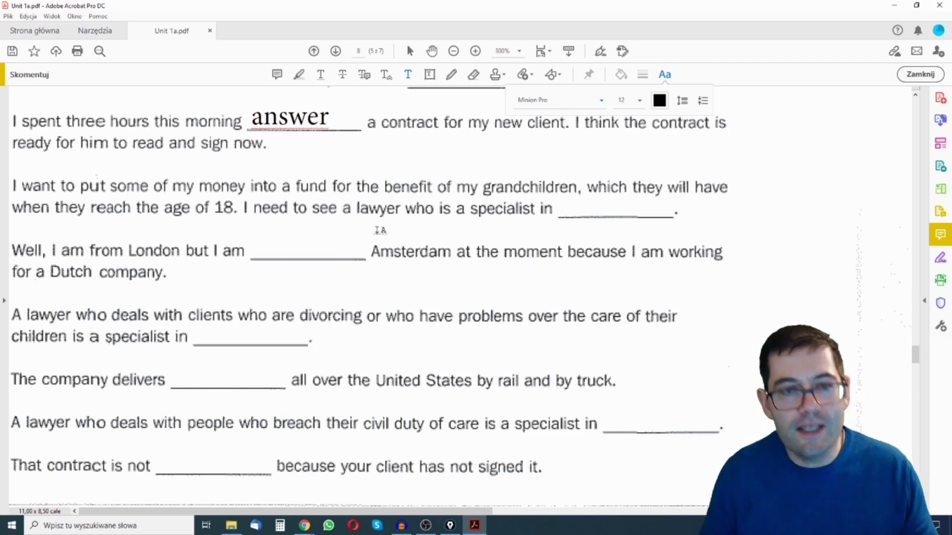
scroll(380, 230, down, 3)
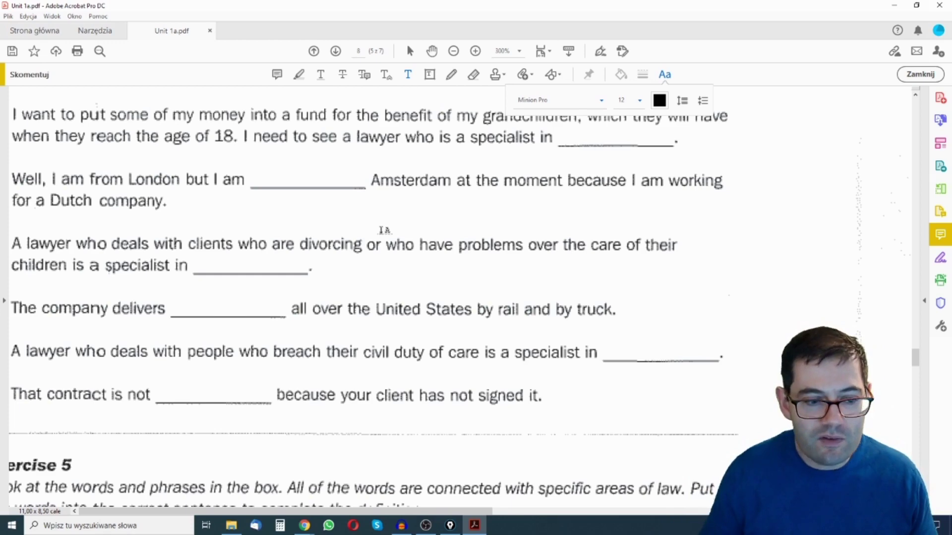
scroll(381, 230, down, 8)
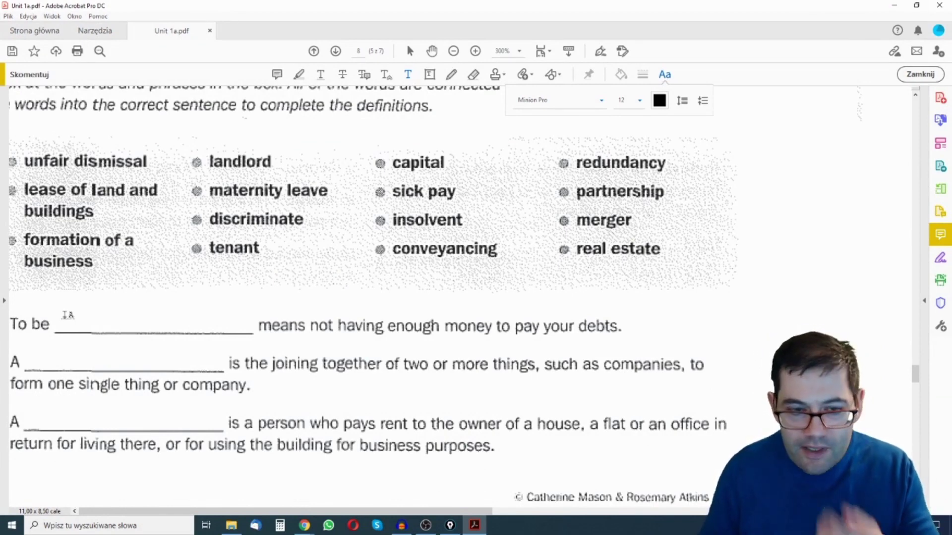
drag(434, 512, 840, 513)
scroll(549, 317, down, 1)
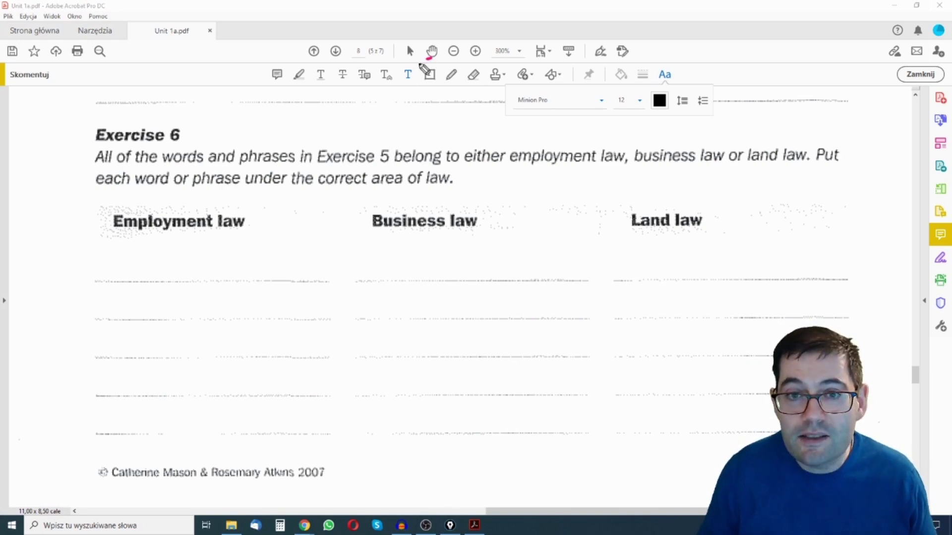
mouse_move(427, 57)
mouse_down()
mouse_move(410, 93)
mouse_move(437, 95)
mouse_move(440, 65)
mouse_up()
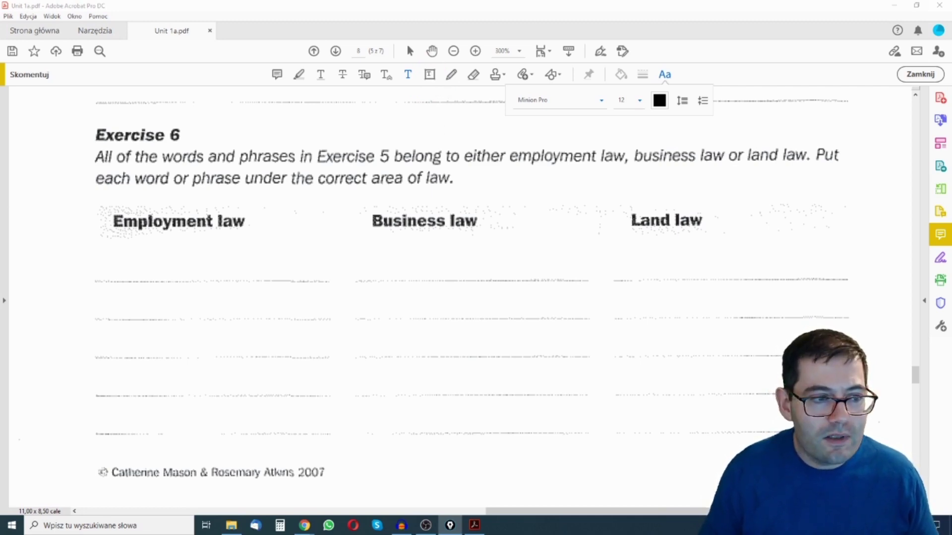
click(430, 74)
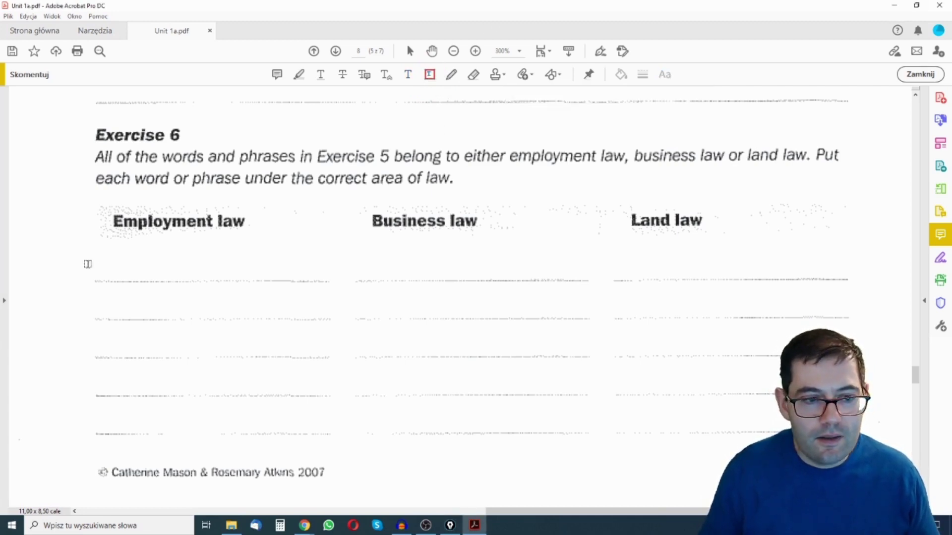
Step: Try a first text box under Employment law, then clear the mistyped attempt
click(88, 264)
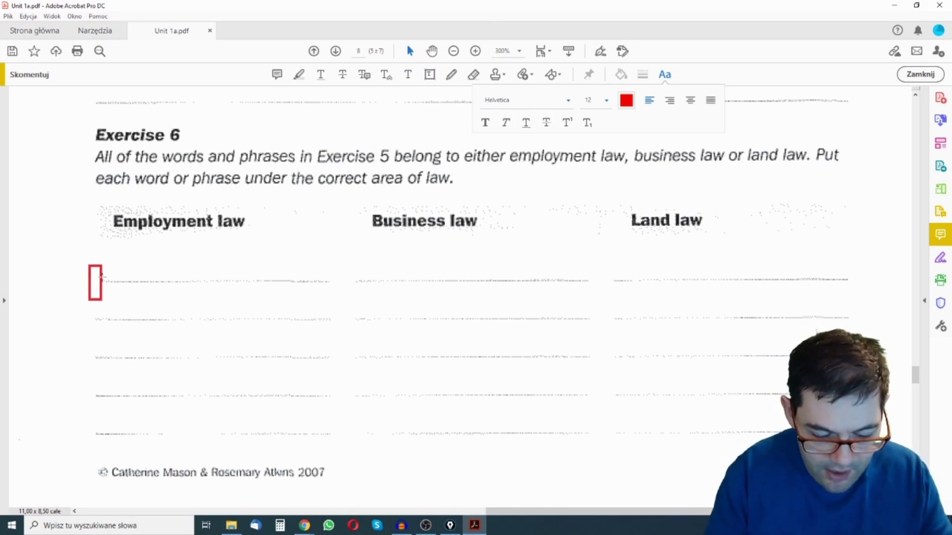
text(abnswe)
key(BackSpace)
key(BackSpace)
key(BackSpace)
key(BackSpace)
key(BackSpace)
key(BackSpace)
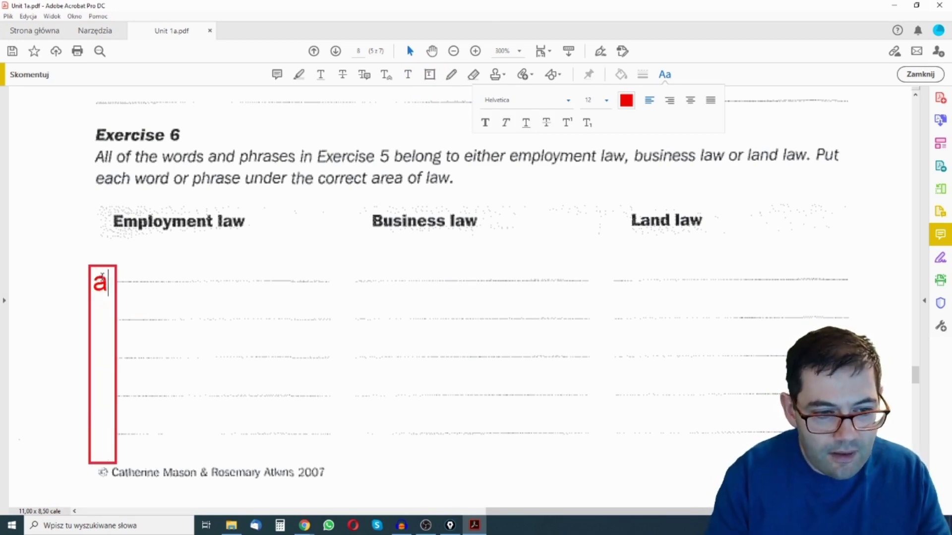
text(an)
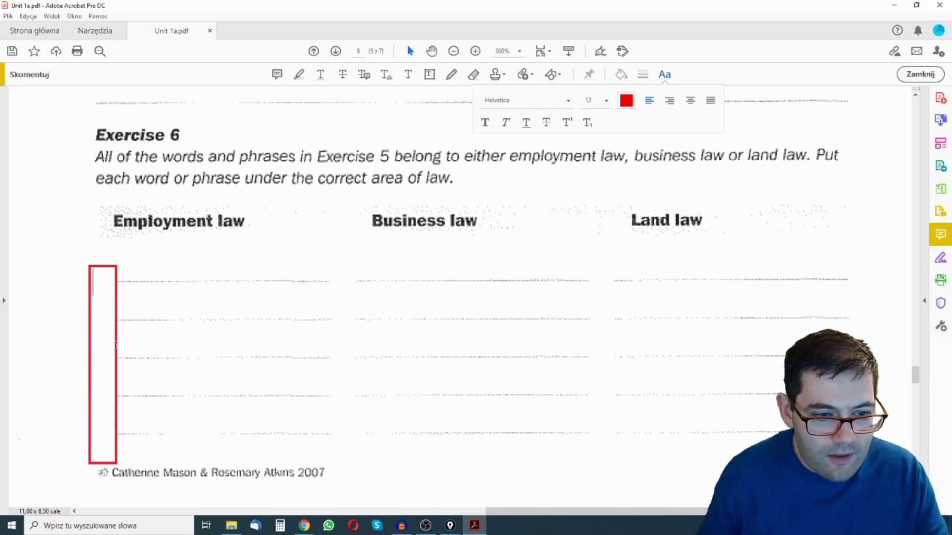
click(144, 277)
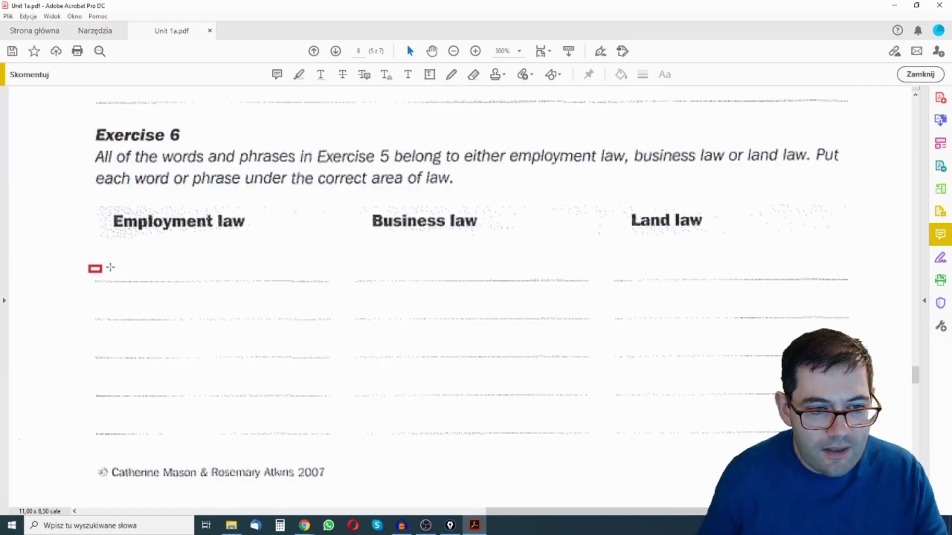
drag(111, 267, 360, 377)
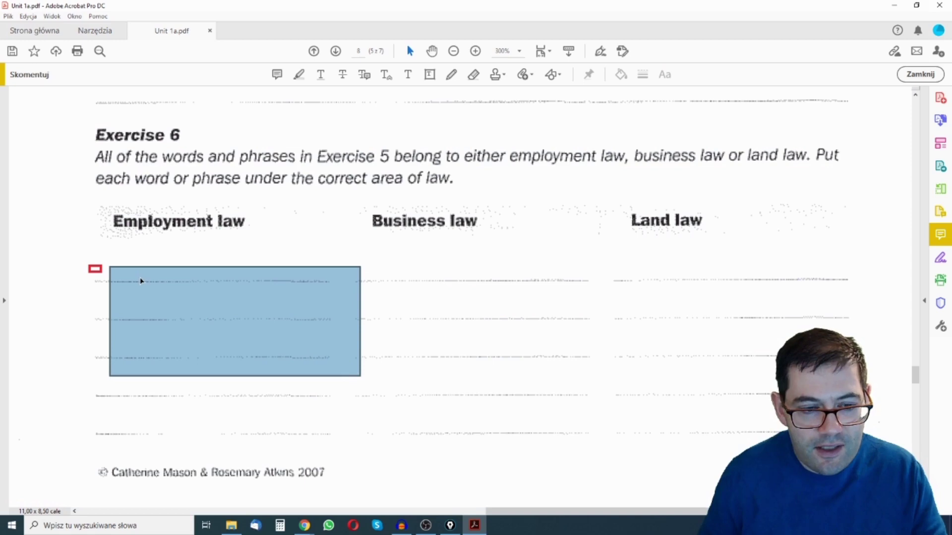
click(140, 280)
Step: Draw a text box over the Employment law lines reading 'answer' on three lines
click(430, 74)
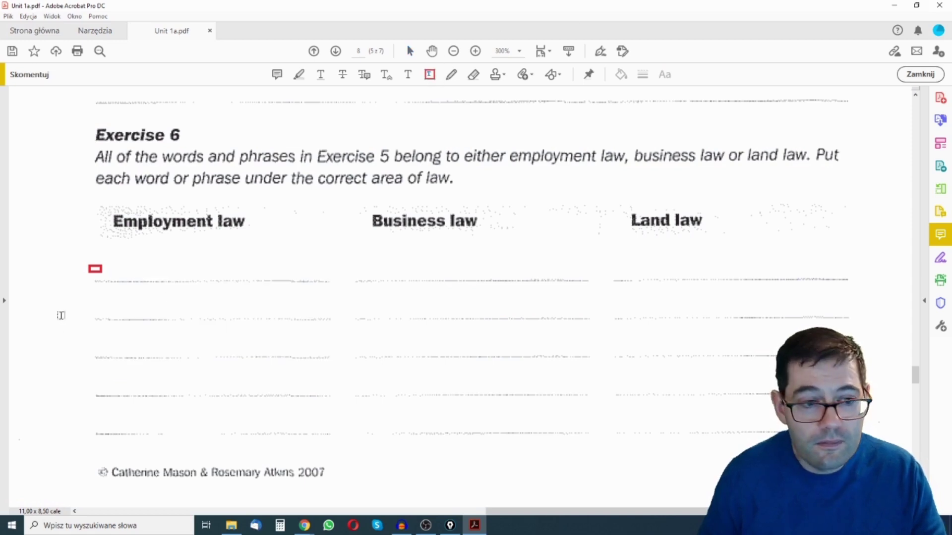
drag(103, 293, 326, 389)
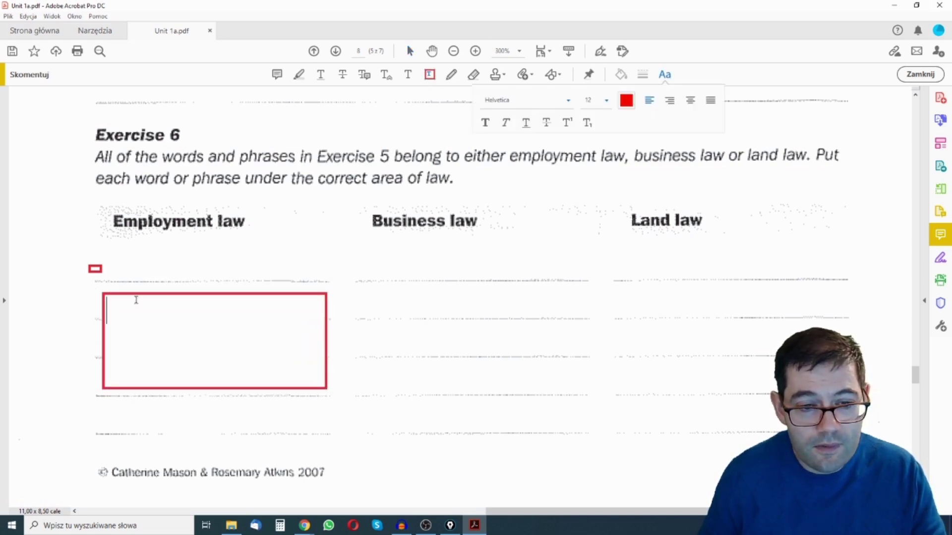
text(answer)
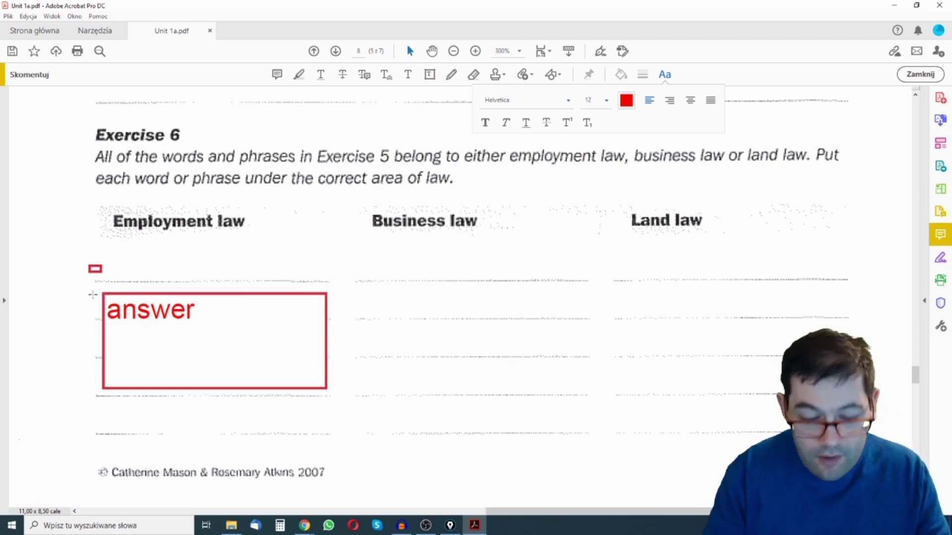
key(Return)
text(answer)
key(Return)
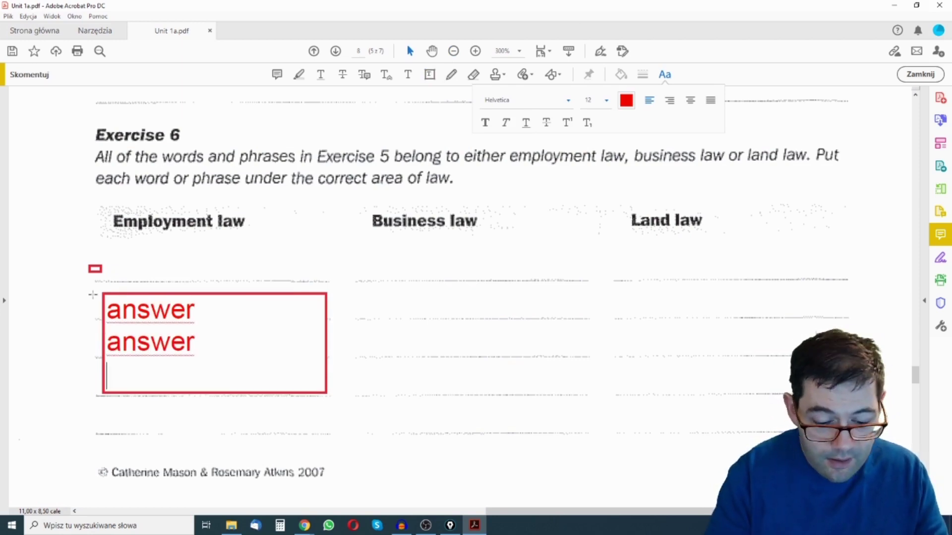
text(answer)
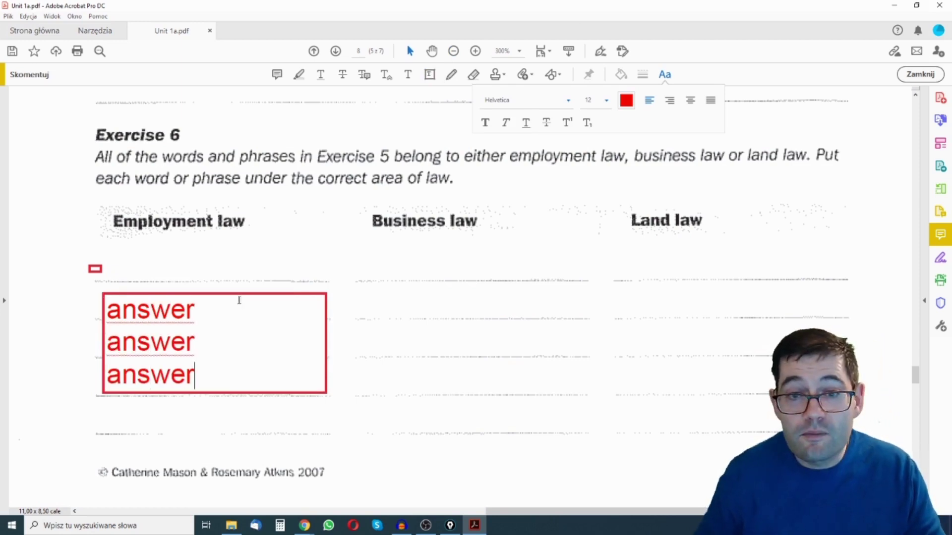
Step: Add a matching three-line 'answer' text box over the Business law lines
drag(364, 292, 595, 397)
click(430, 74)
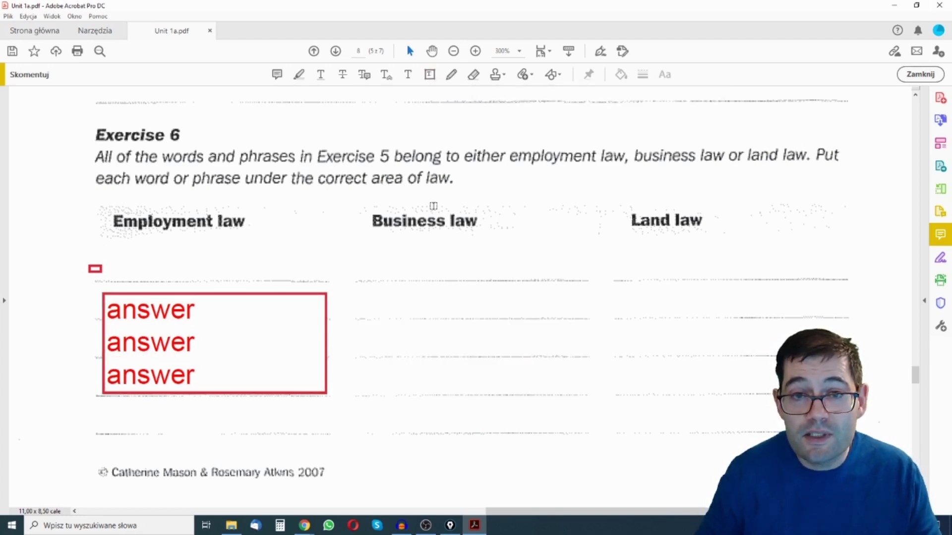
drag(357, 294, 585, 389)
text(answer)
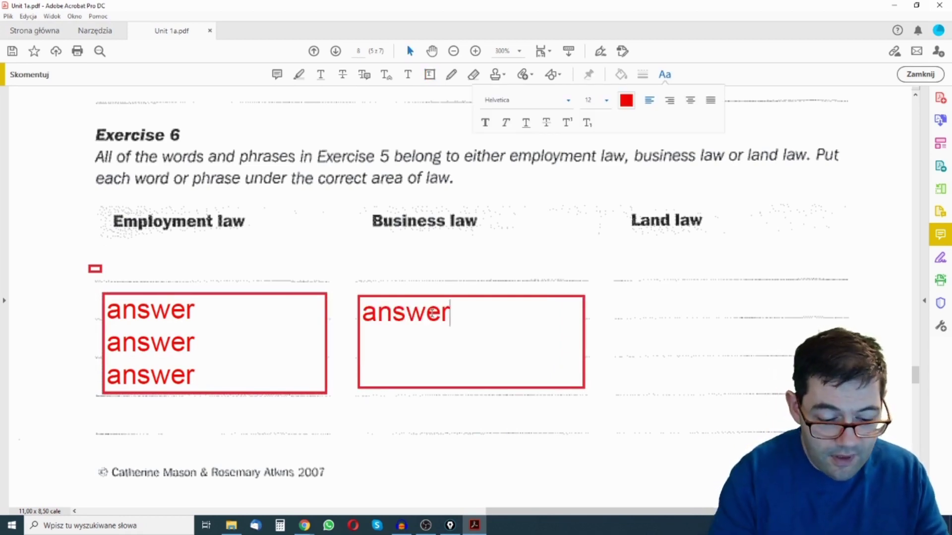
key(Return)
text(answer)
key(Return)
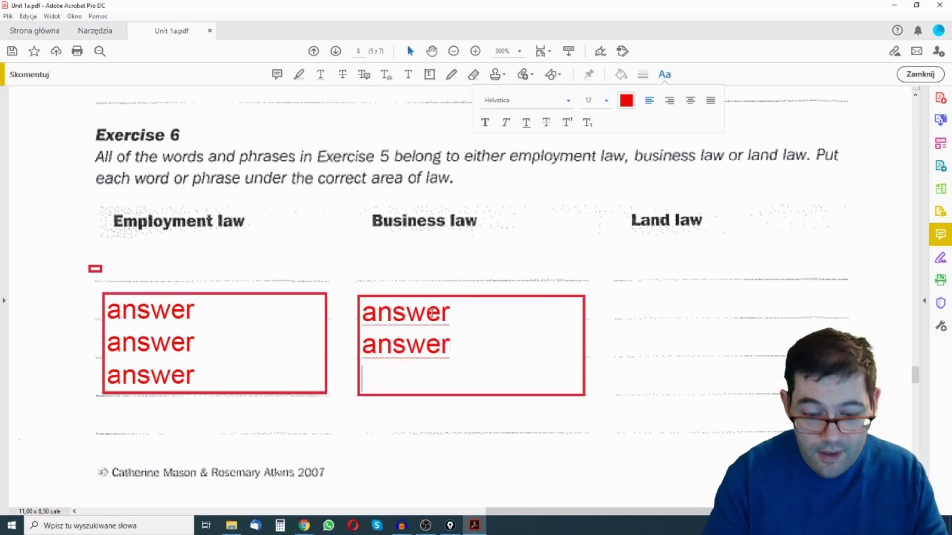
text(answer)
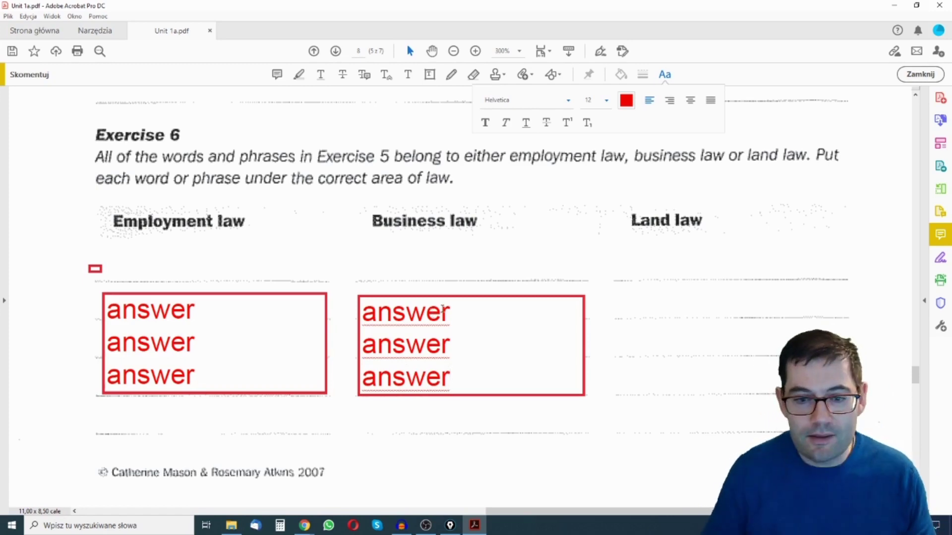
Step: Zoom out to 150% and drag both answer boxes down beside Exercise 7
key(ctrl+minus)
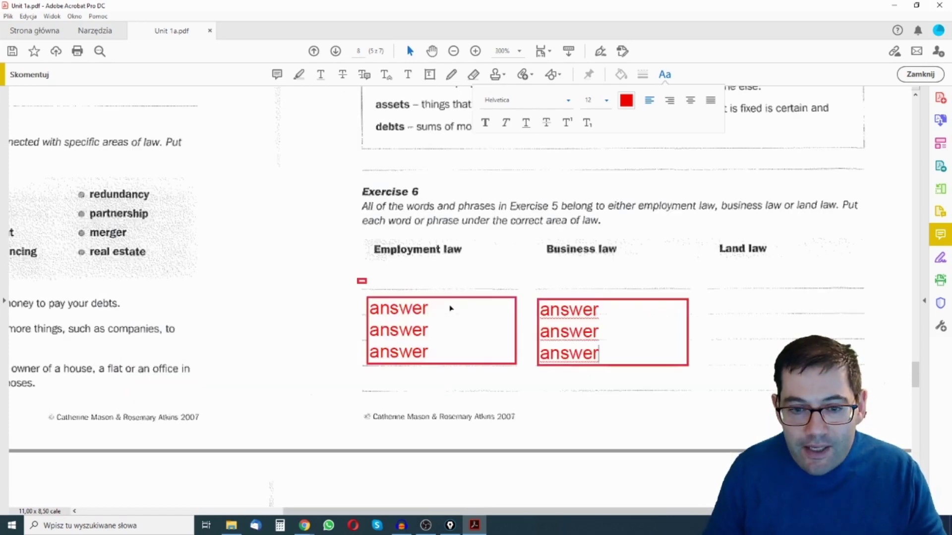
key(ctrl+minus)
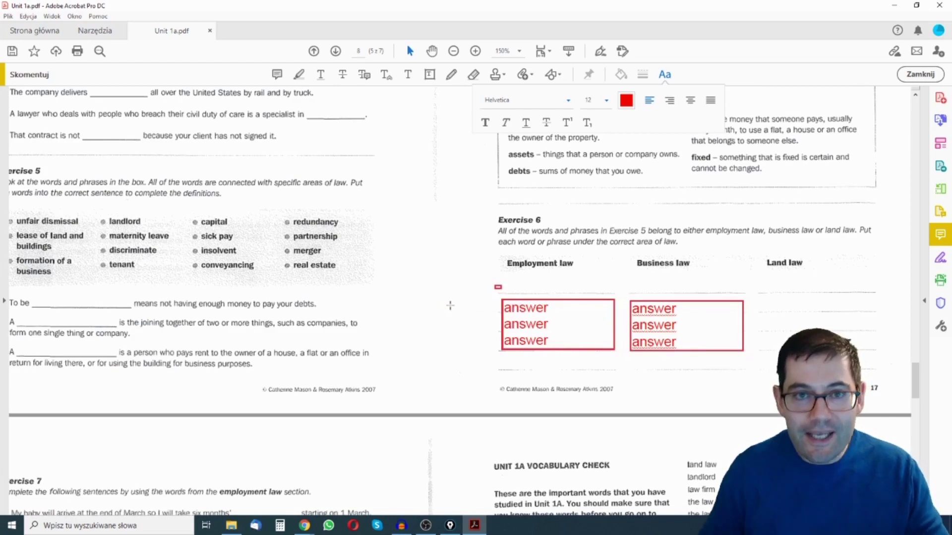
scroll(451, 305, down, 5)
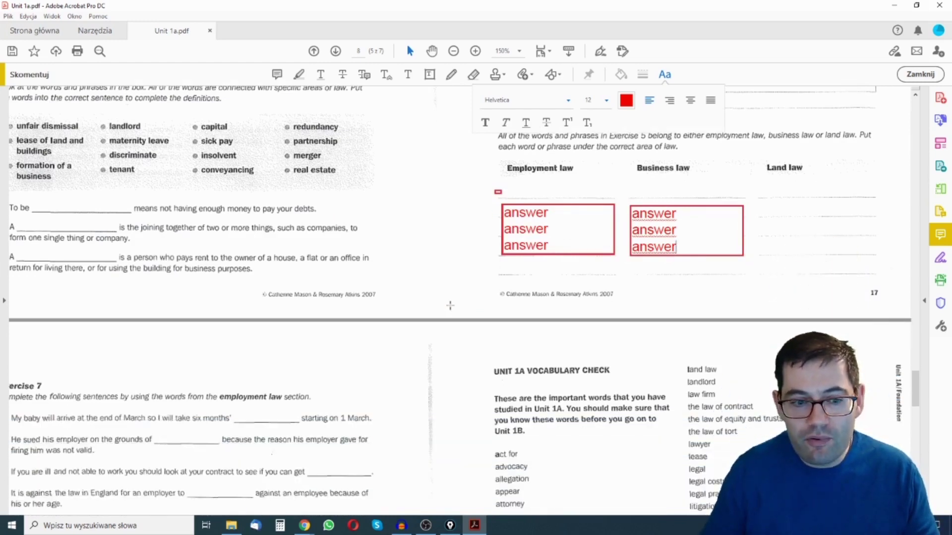
scroll(451, 305, down, 1)
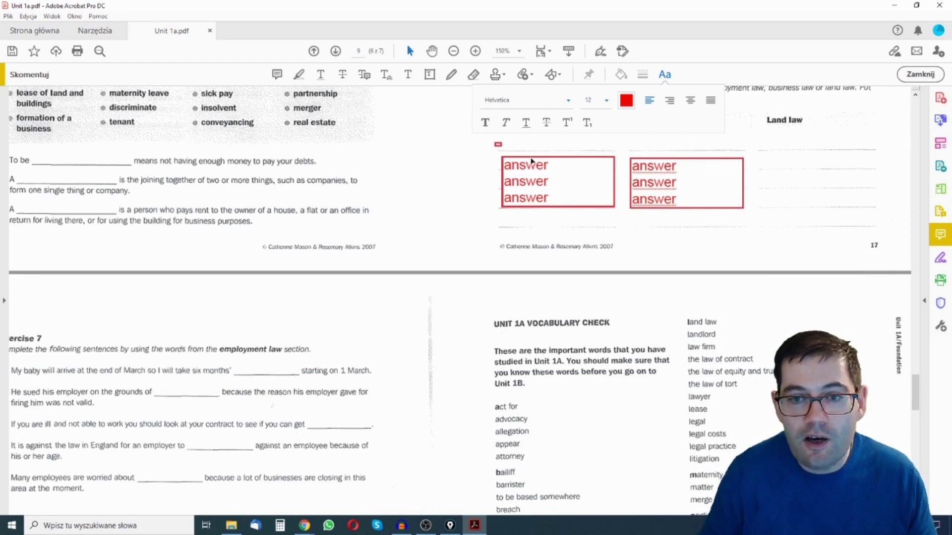
drag(532, 160, 410, 380)
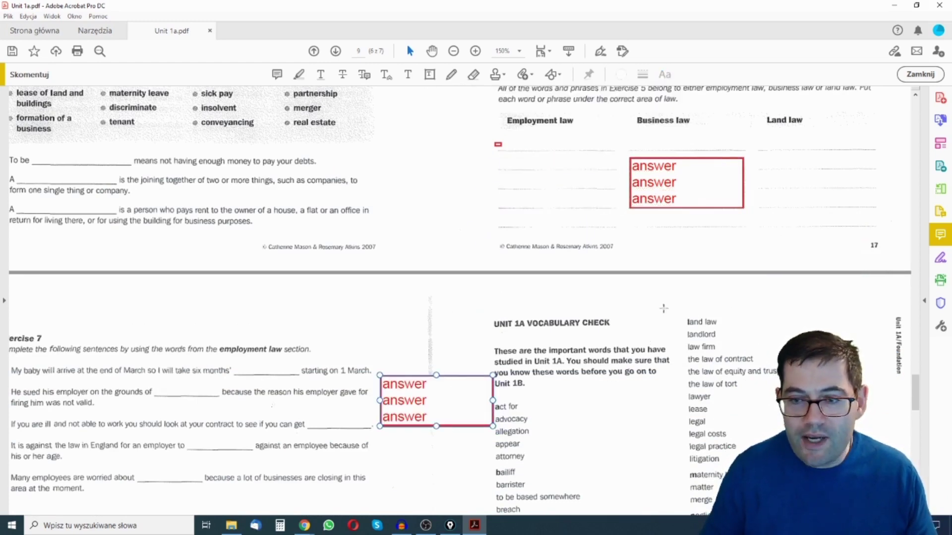
drag(681, 158, 429, 456)
Step: Reposition the Business law answer box beside the Exercise 8 sentences
scroll(590, 346, down, 4)
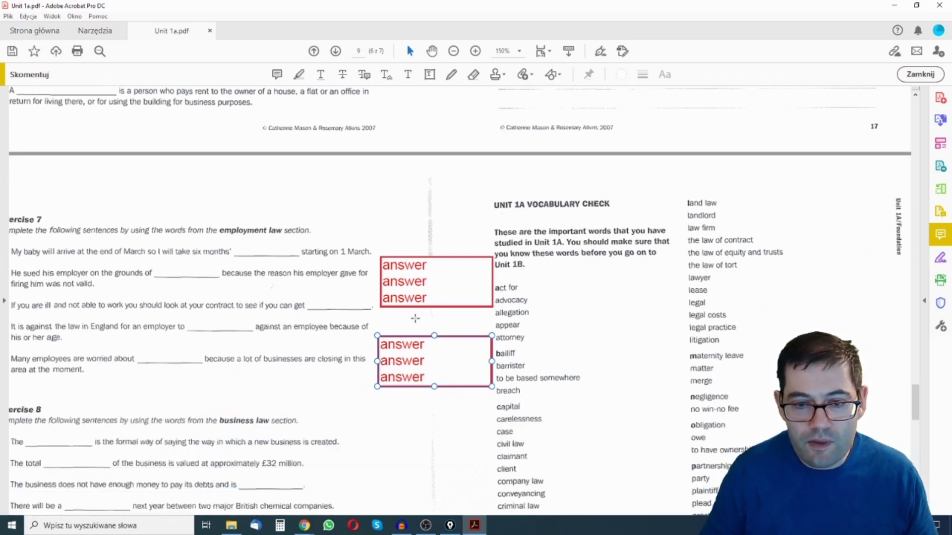
scroll(415, 318, down, 1)
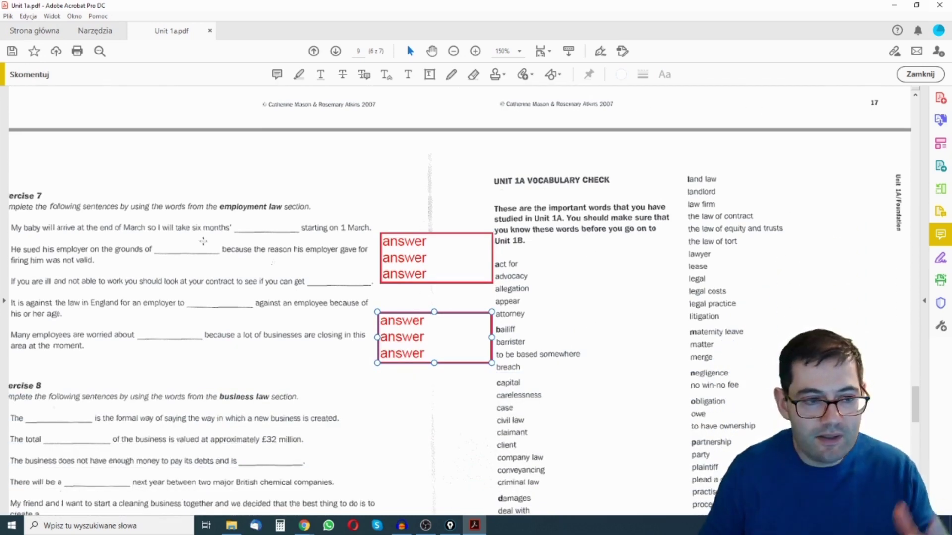
drag(76, 207, 331, 370)
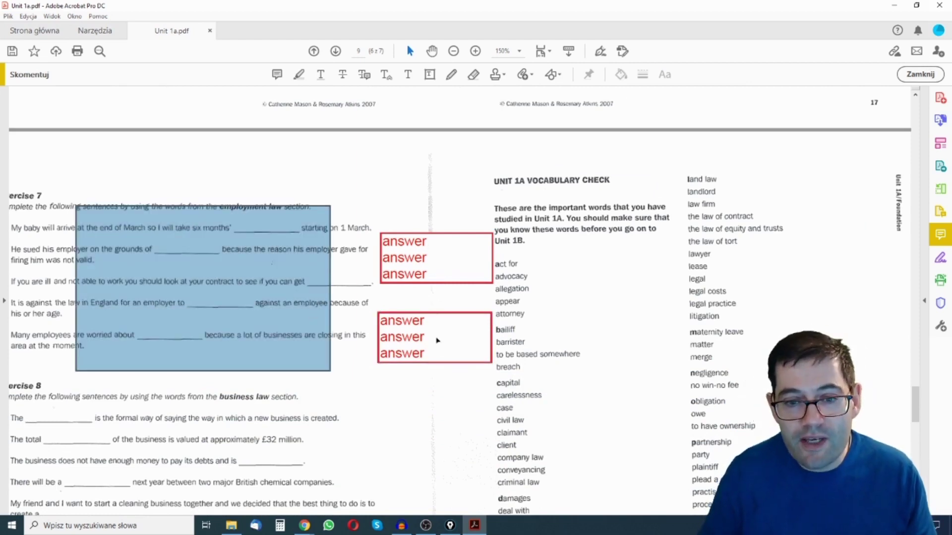
scroll(569, 114, up, 4)
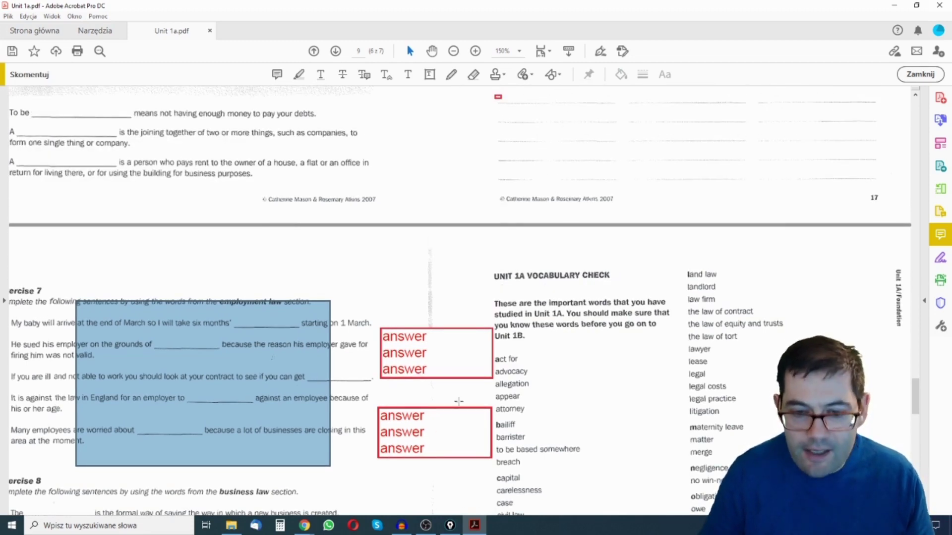
scroll(454, 397, down, 7)
drag(440, 247, 433, 346)
scroll(514, 454, down, 3)
scroll(512, 455, up, 1)
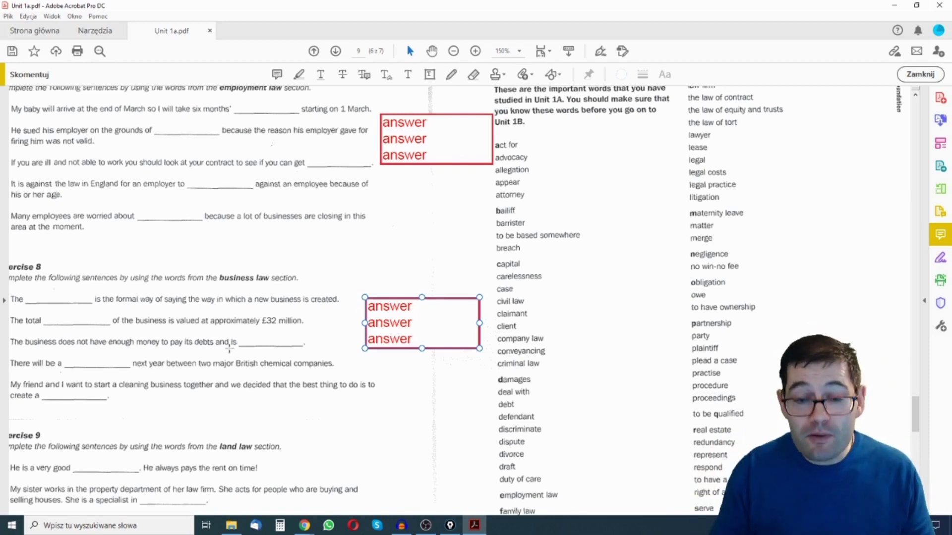
Step: Return to the 'Hollywood your online English teaching!' post in Chrome and scroll to Step 5
mouse_move(309, 531)
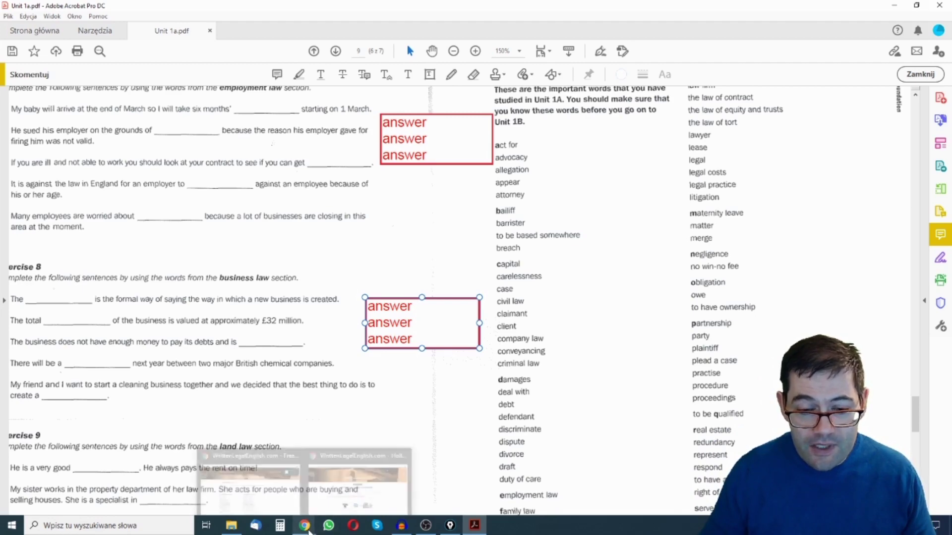
click(342, 502)
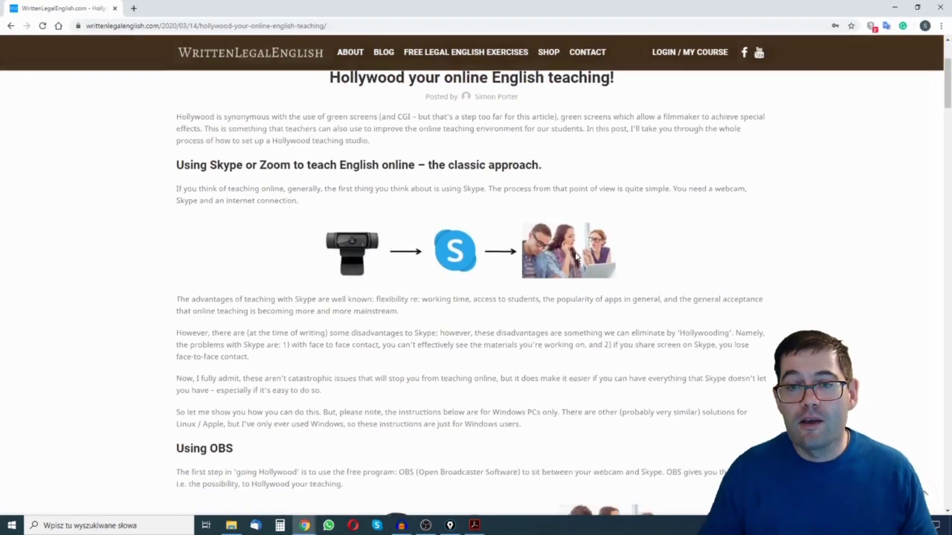
scroll(576, 255, down, 8)
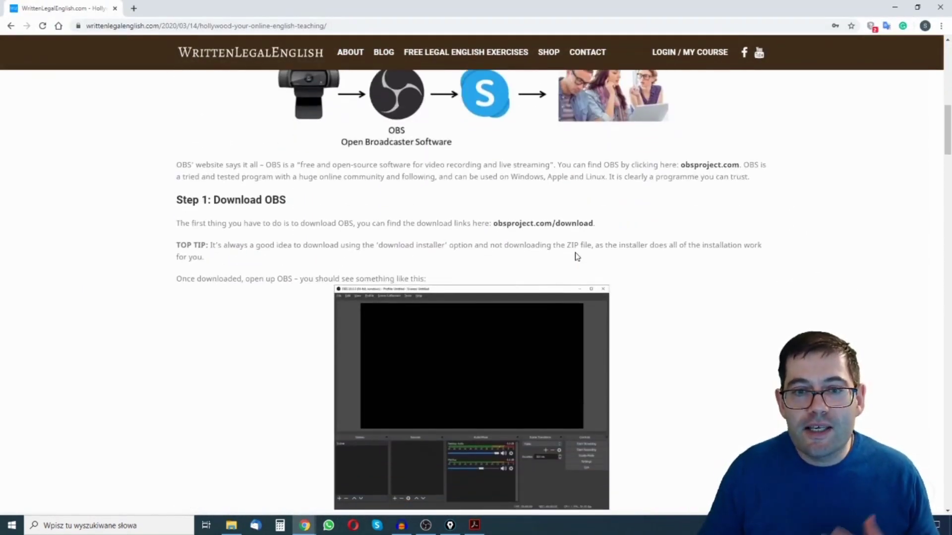
scroll(576, 257, down, 3)
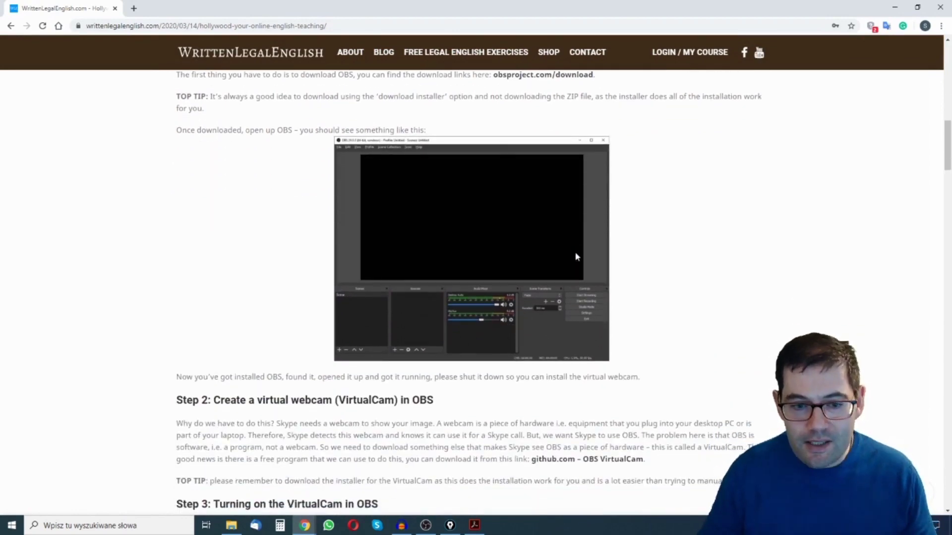
scroll(576, 257, down, 7)
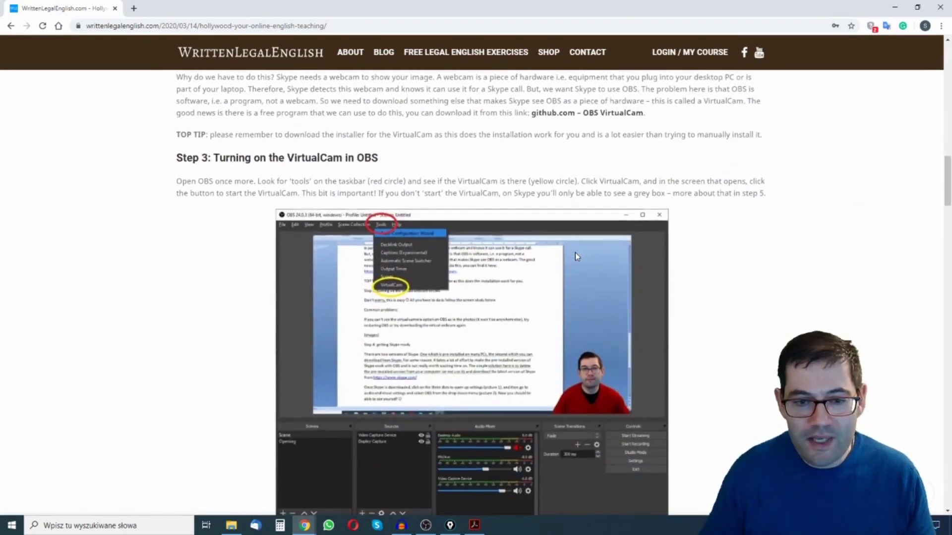
scroll(577, 256, down, 8)
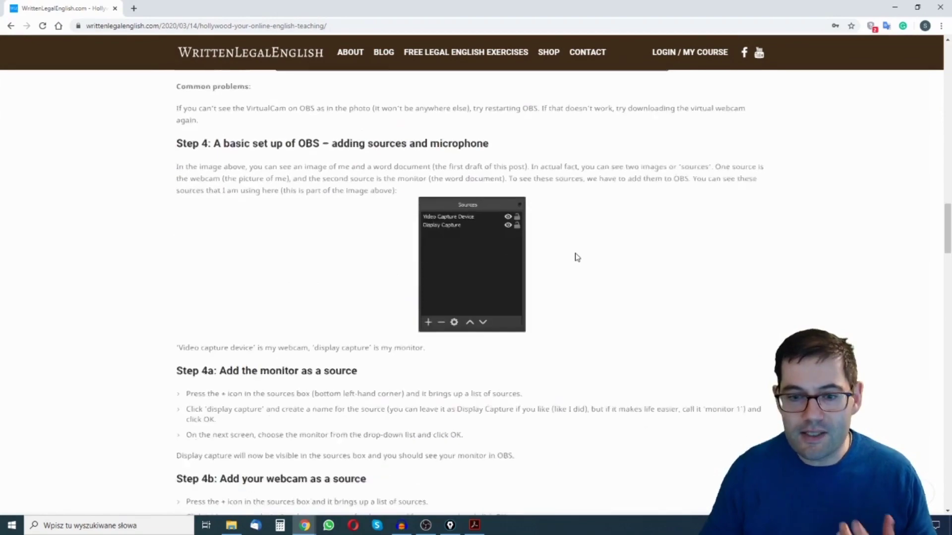
scroll(576, 256, down, 9)
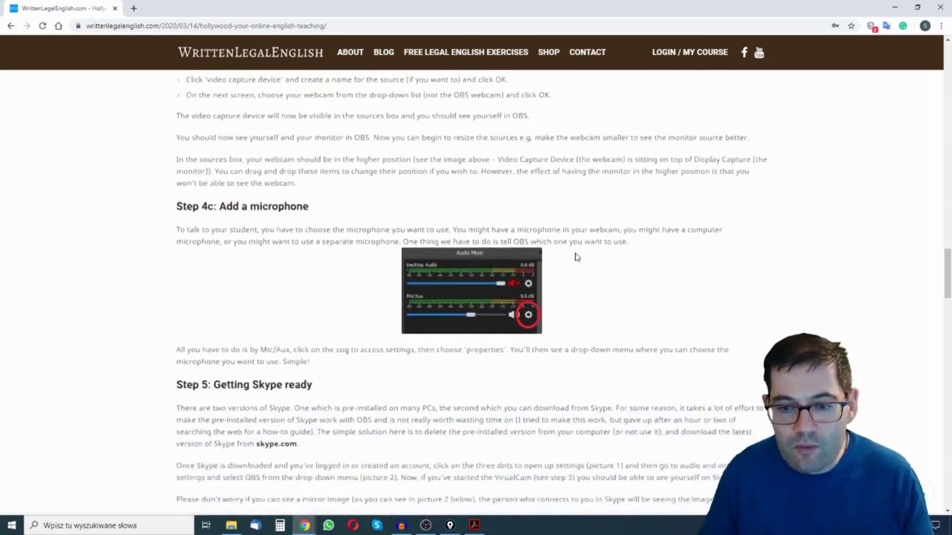
scroll(577, 256, down, 5)
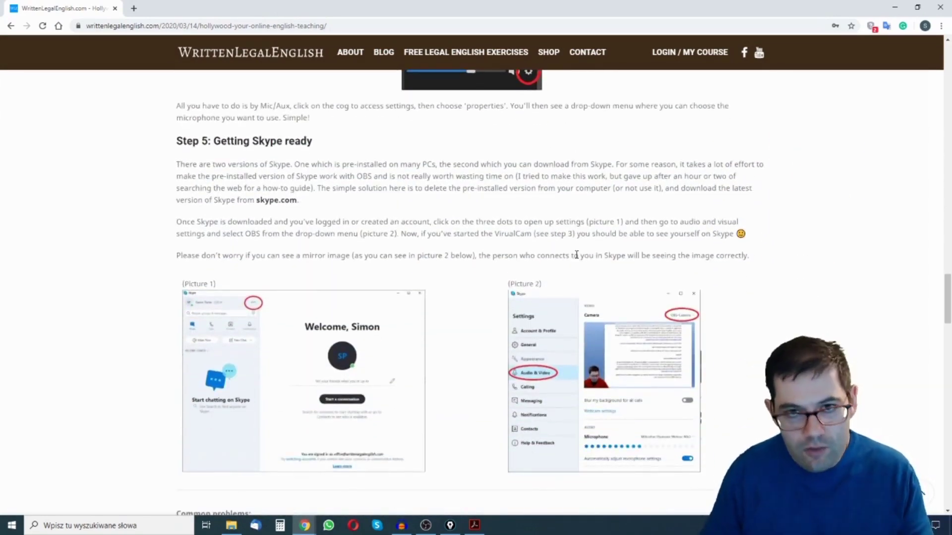
scroll(576, 255, up, 4)
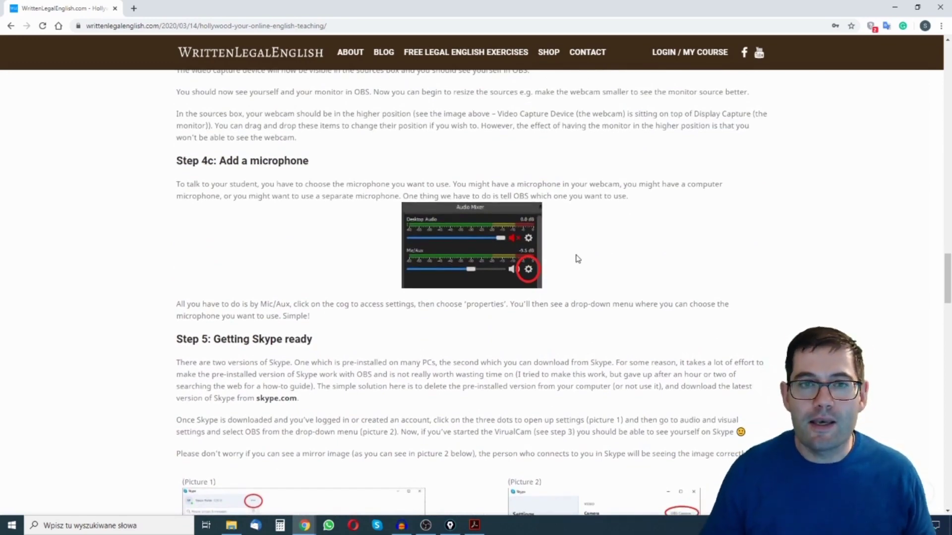
scroll(577, 258, down, 3)
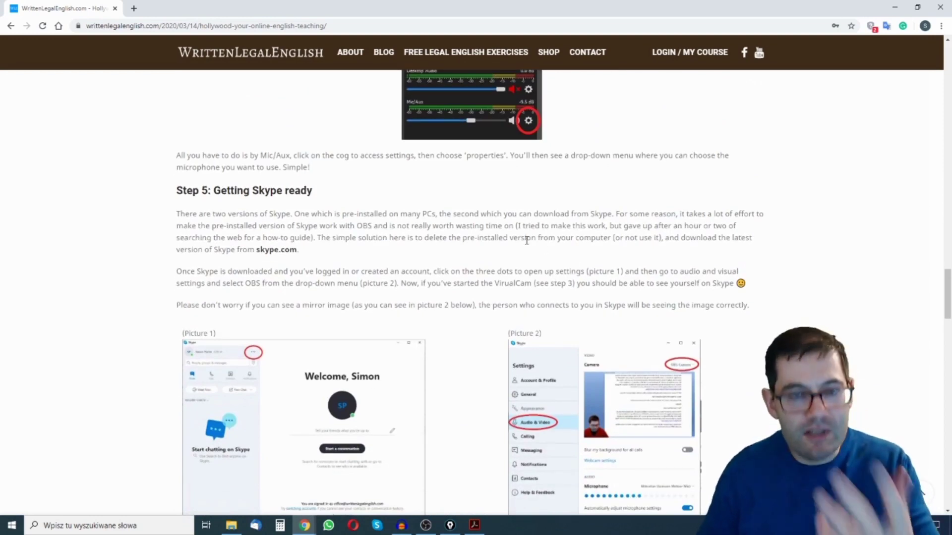